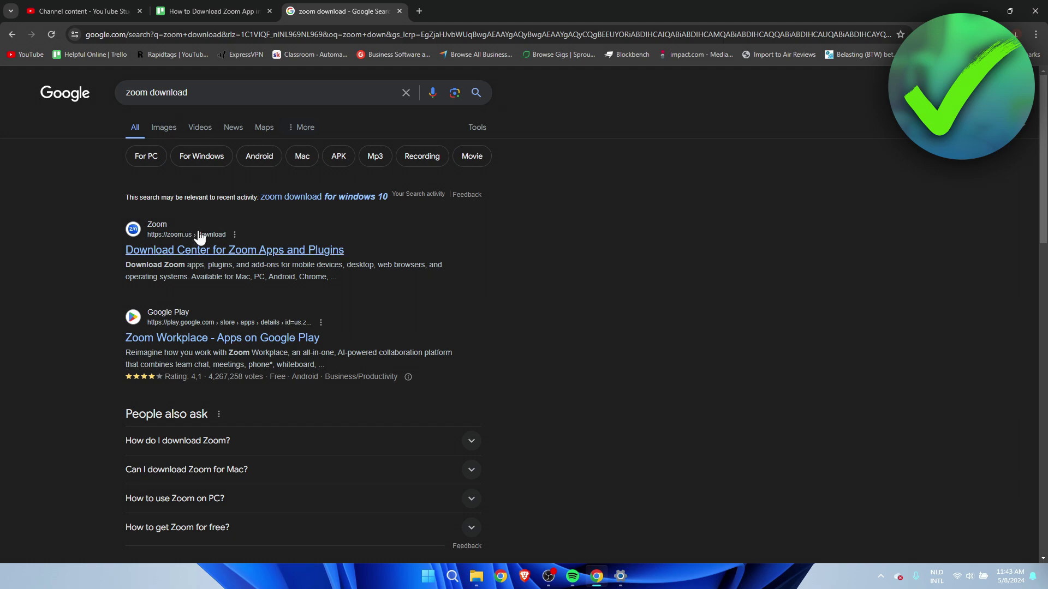
Reach Zoom's Download Center, accept cookies, and locate the Zoom Workplace desktop app heading.
{"action": "left_click", "coordinate": [207, 256]}
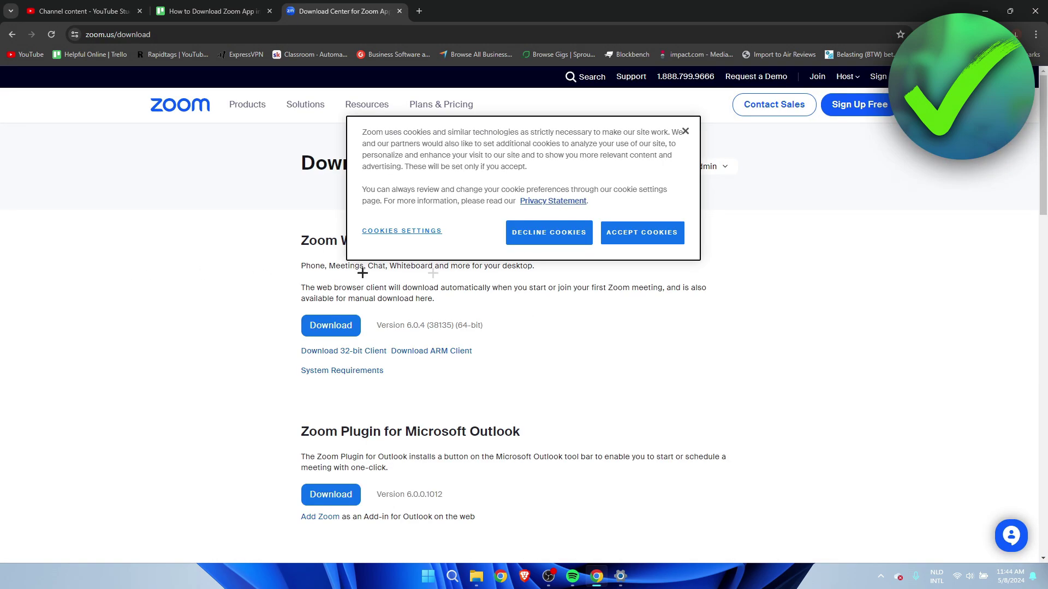
{"action": "left_click", "coordinate": [606, 242]}
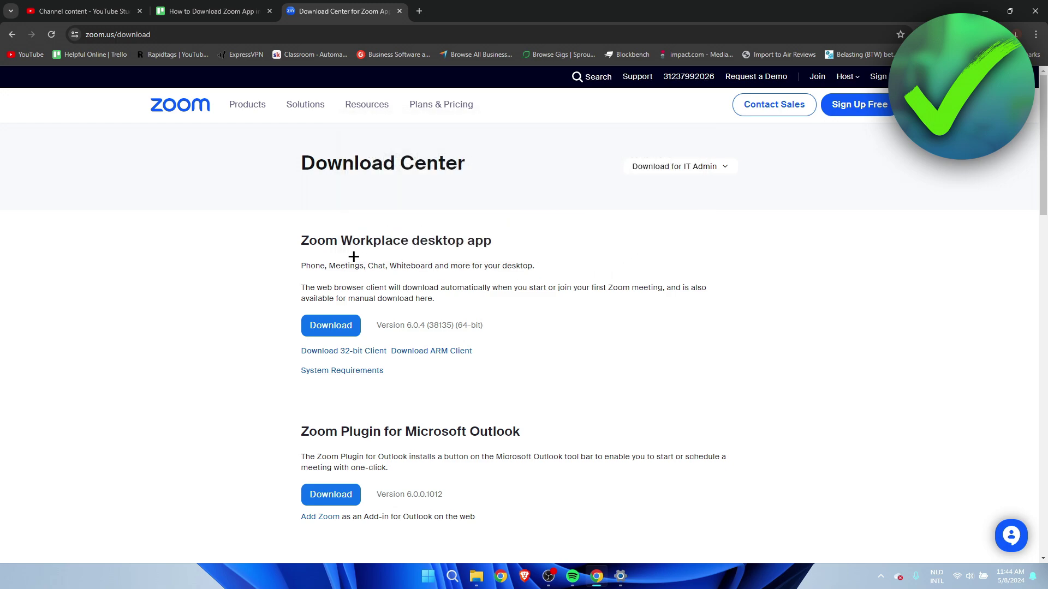
{"action": "left_click_drag", "start_coordinate": [297, 240], "coordinate": [511, 248]}
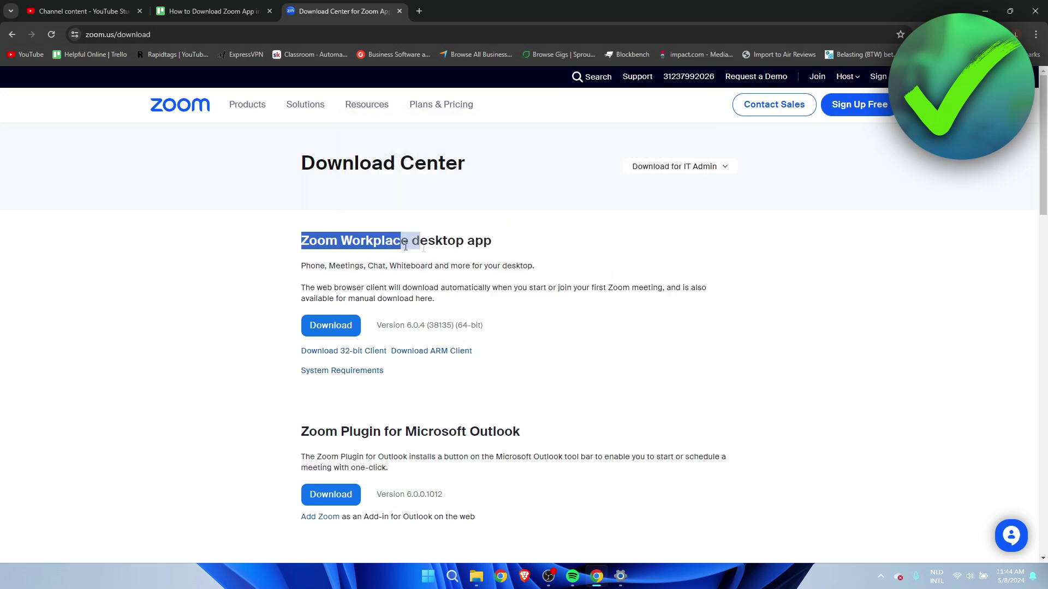
{"action": "left_click", "coordinate": [518, 246]}
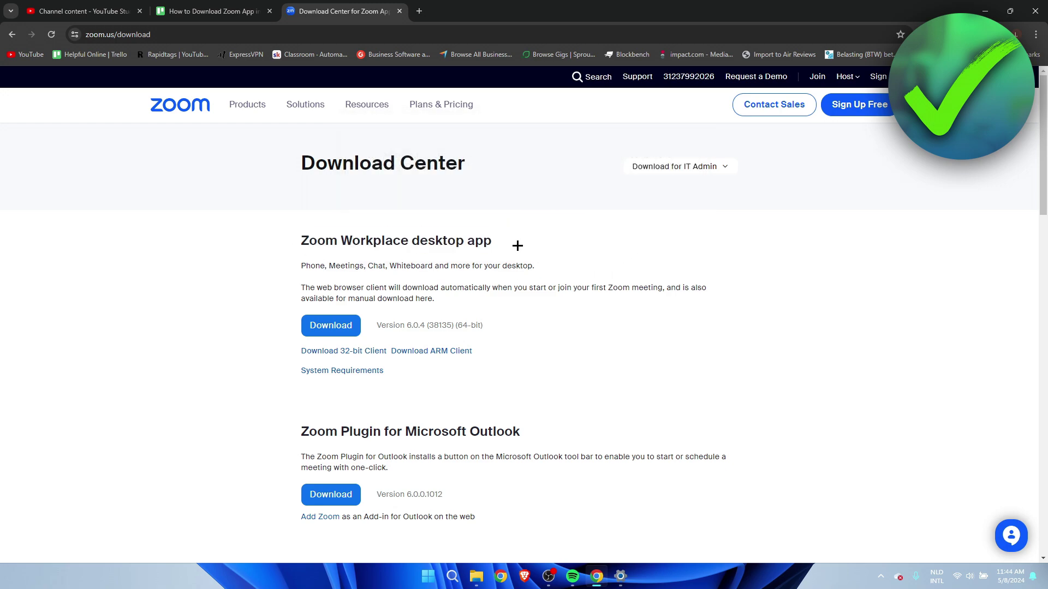
Download the Zoom Workplace desktop app installer and run it to a successful install (version 6.0.4).
{"action": "left_click", "coordinate": [339, 332]}
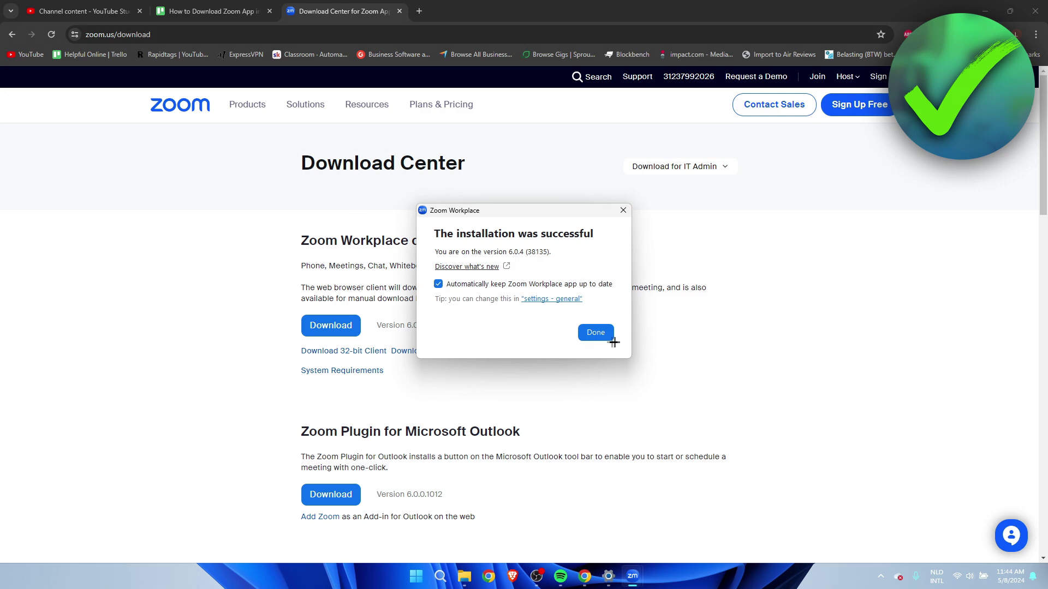
Finish installation with Done, launch Zoom Workplace, and bring up the Join meeting form.
{"action": "left_click", "coordinate": [595, 331]}
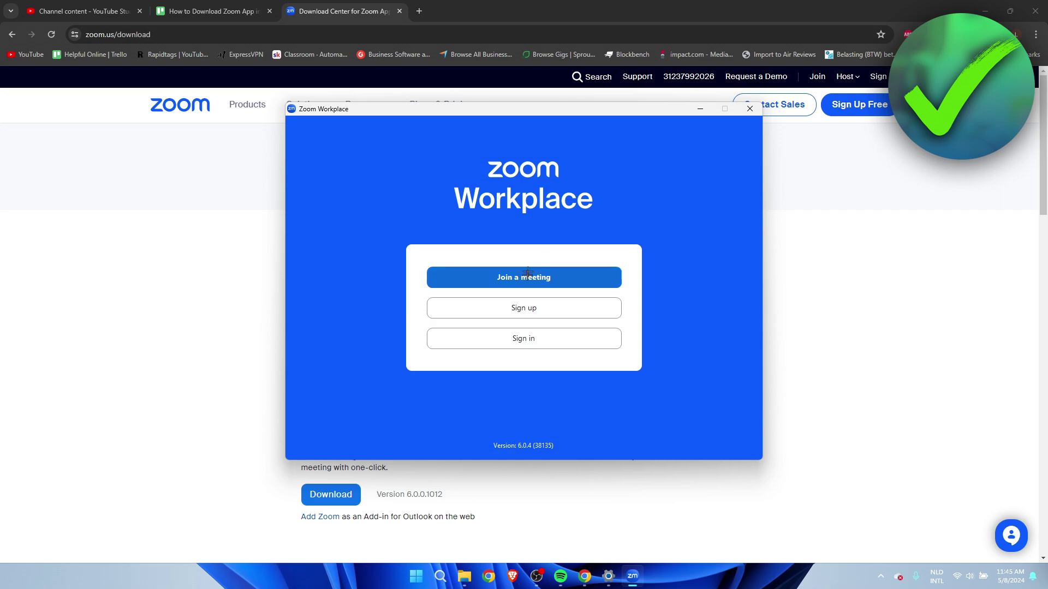
{"action": "left_click", "coordinate": [547, 282]}
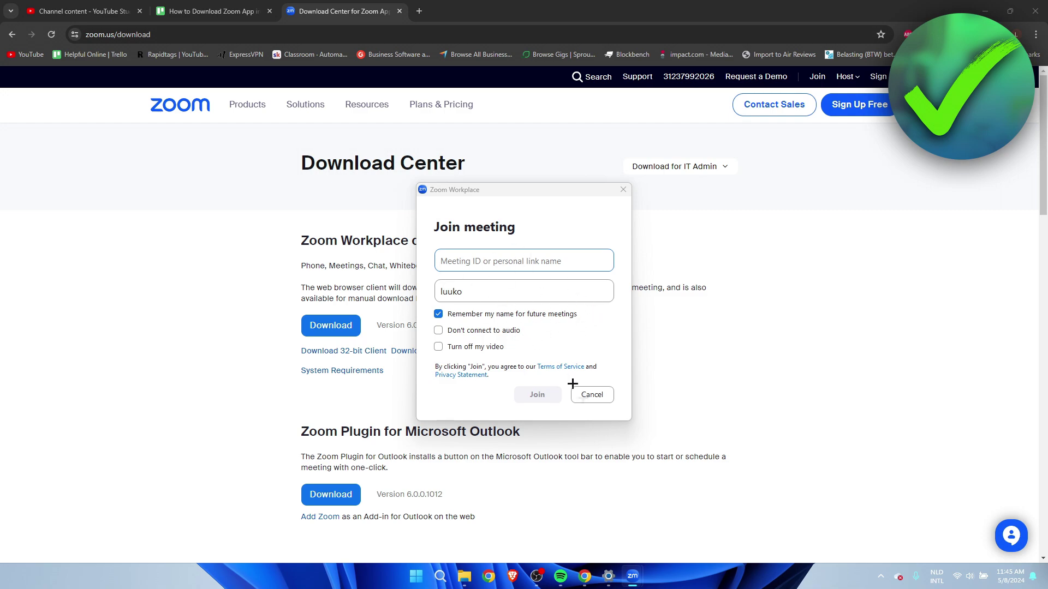
Cancel the Join meeting form, returning to the Join/Sign up/Sign in start screen.
{"action": "left_click", "coordinate": [593, 395]}
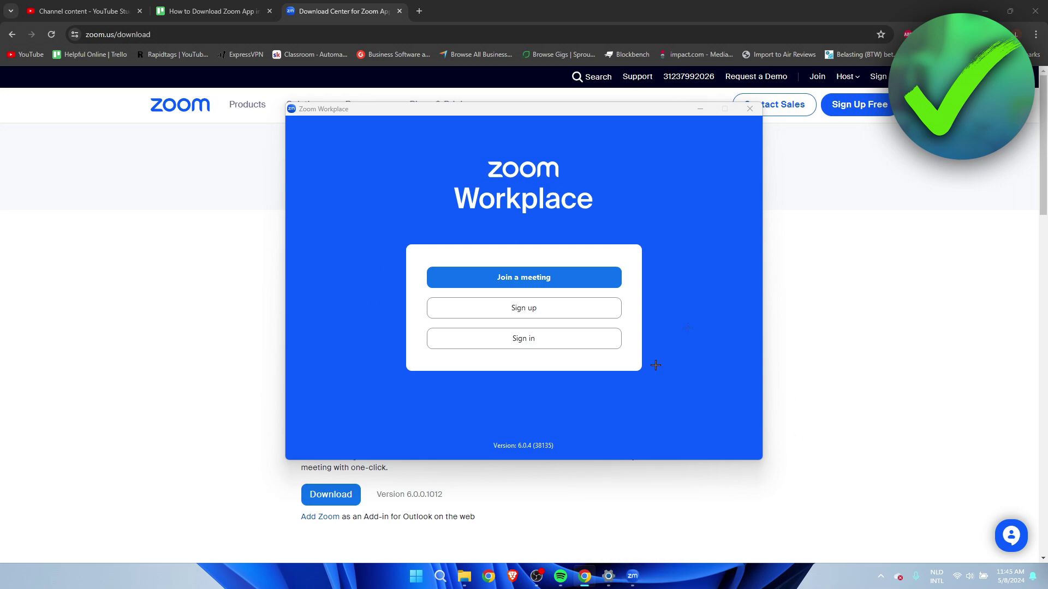